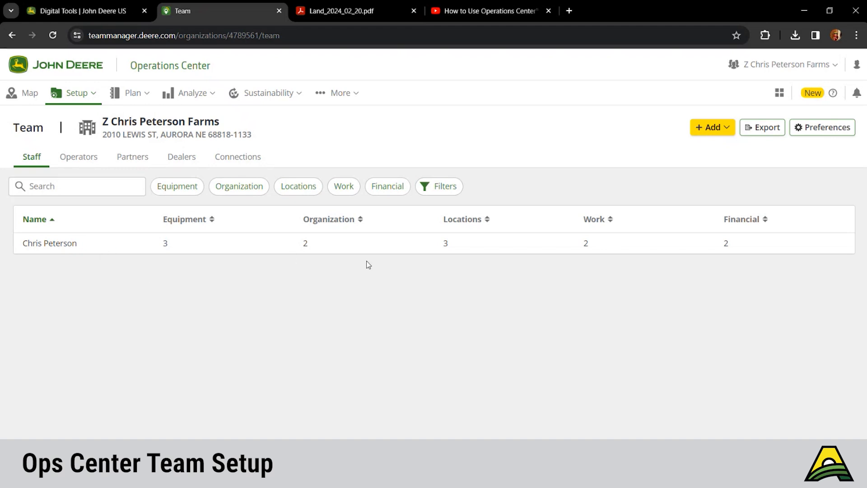
Begin adding a Dealer to the team and bring up the dealer search by city, state or zip.
{"action": "left_click", "coordinate": [711, 135]}
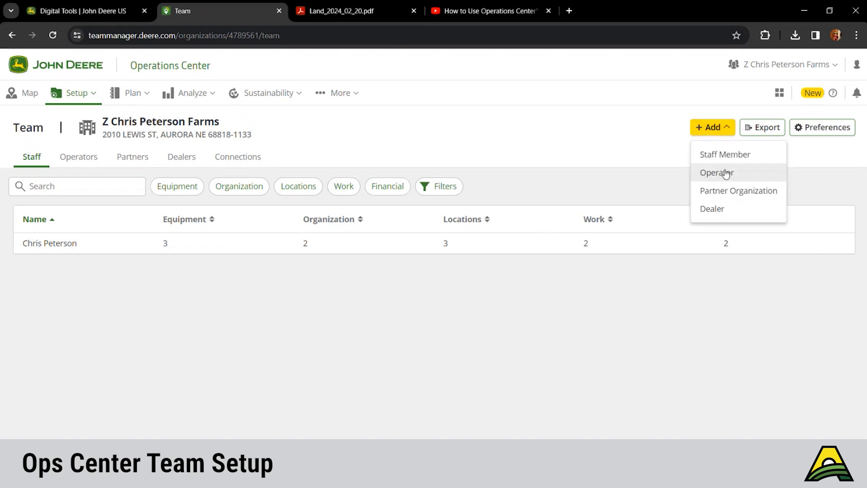
{"action": "left_click", "coordinate": [711, 209]}
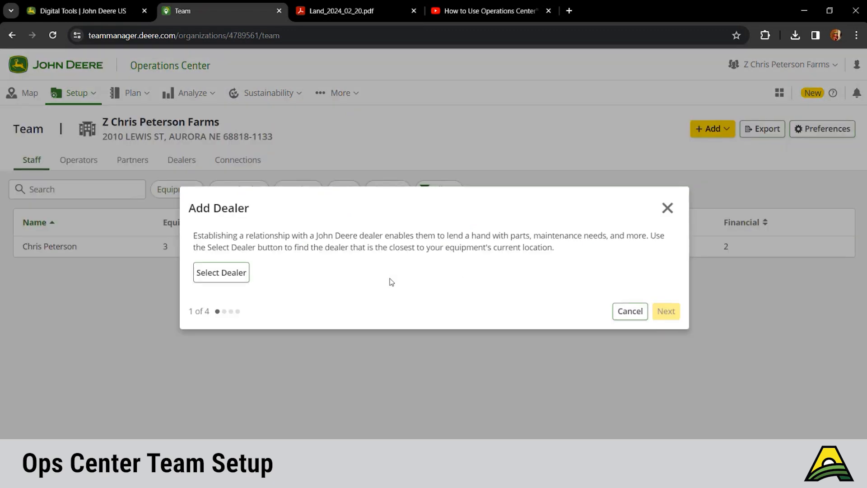
{"action": "left_click", "coordinate": [228, 284]}
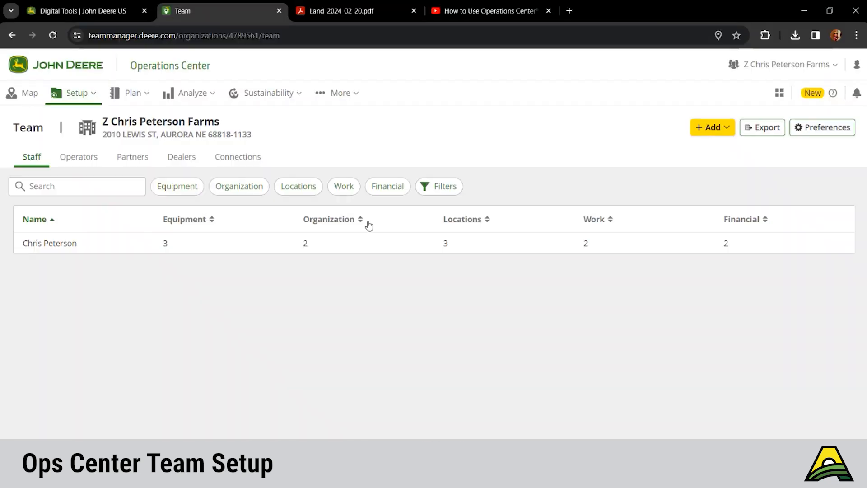
Return to the Team page and bring up the Add menu again.
{"action": "left_click", "coordinate": [705, 133]}
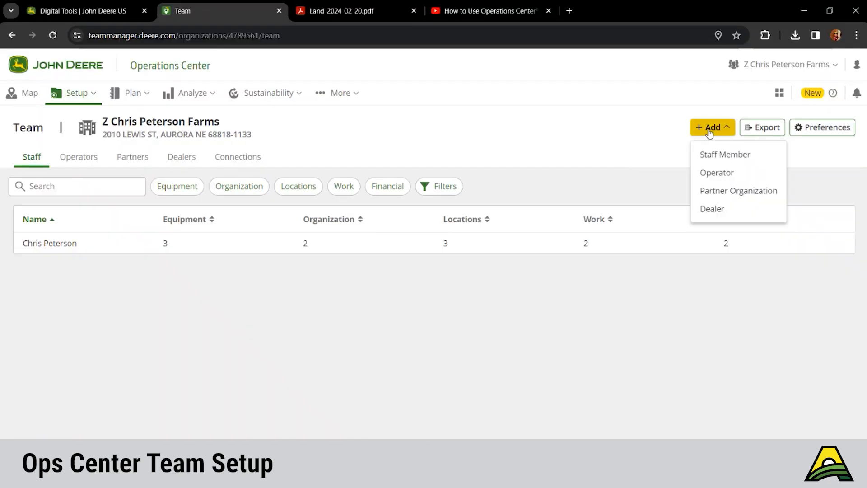
Review the Staff Member invitation form, tick the operator option, then cancel without inviting anyone.
{"action": "left_click", "coordinate": [720, 158]}
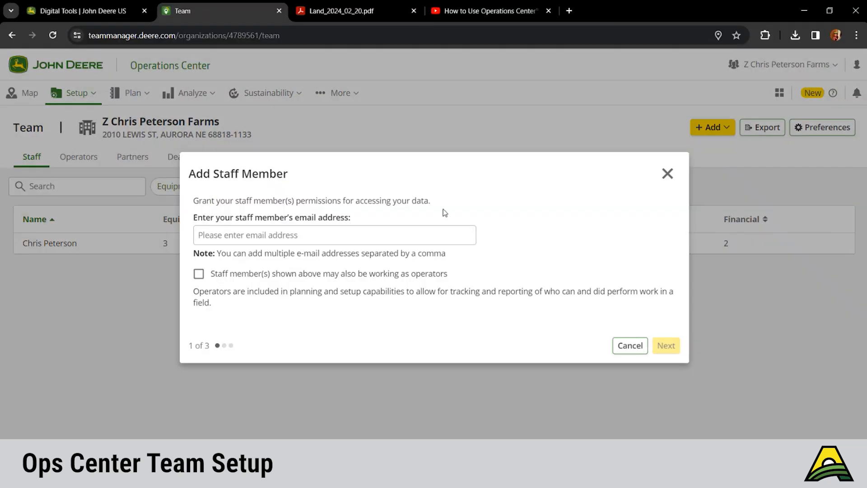
{"action": "left_click", "coordinate": [265, 239]}
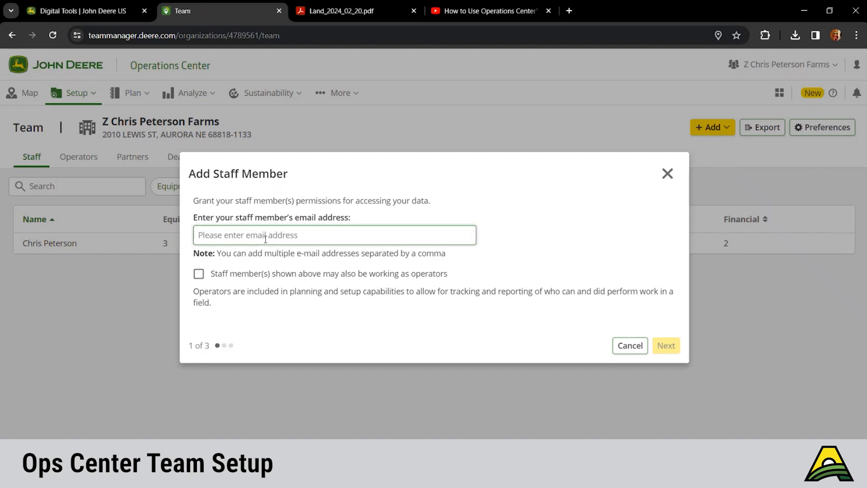
{"action": "left_click", "coordinate": [199, 277]}
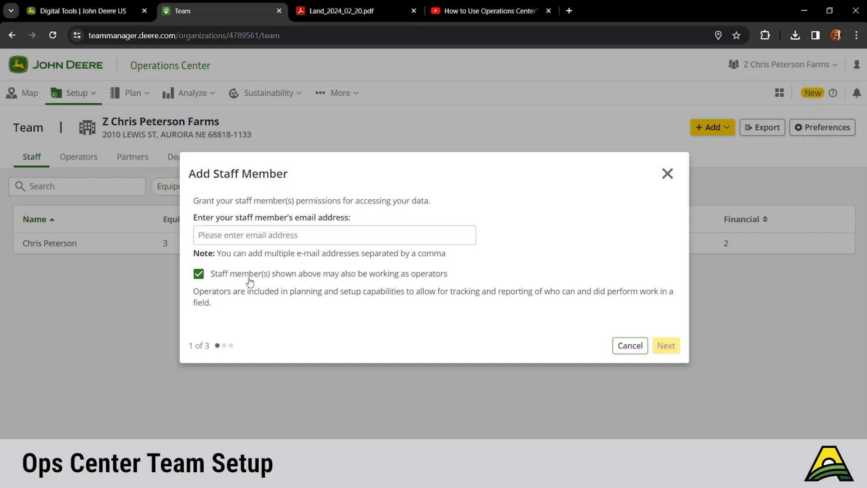
{"action": "left_click", "coordinate": [362, 235]}
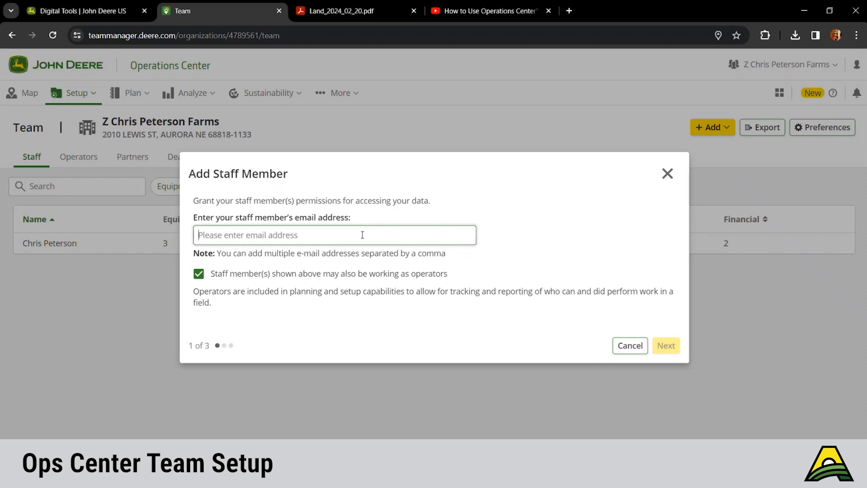
{"action": "left_click", "coordinate": [625, 348]}
{"action": "left_click", "coordinate": [726, 130]}
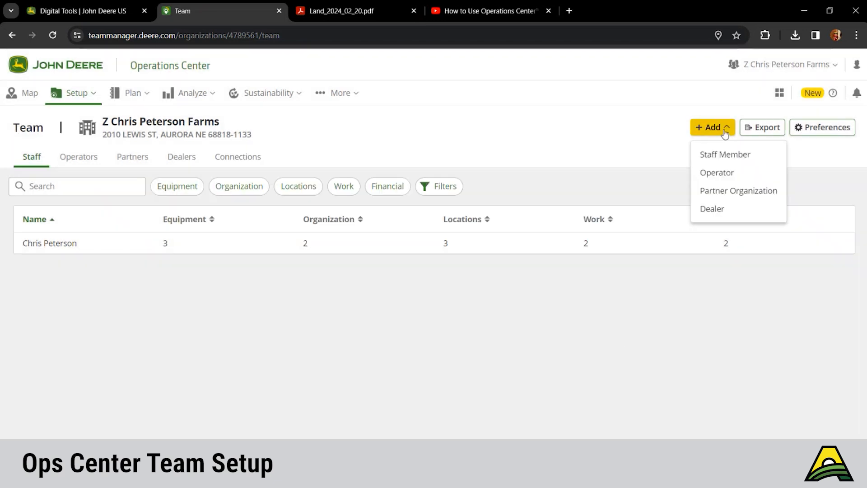
Start a Partner Organization invitation with Grant access and the partner staff member's e-mail, then continue.
{"action": "left_click", "coordinate": [717, 192]}
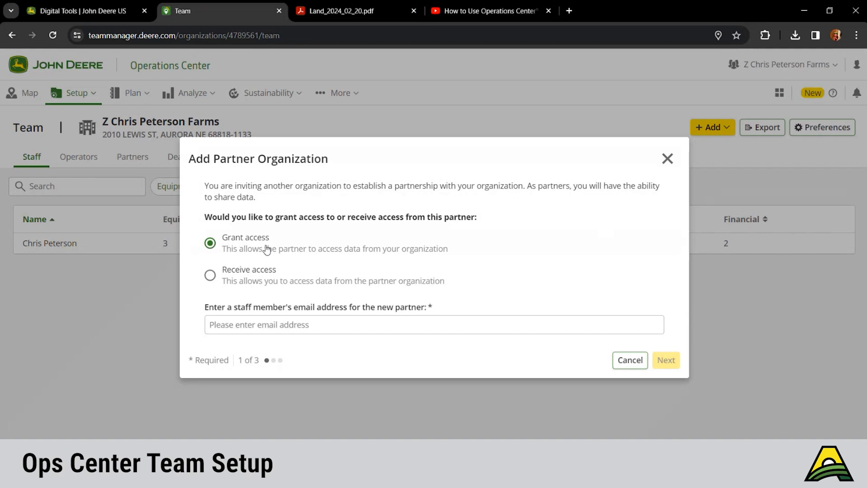
{"action": "left_click", "coordinate": [285, 324]}
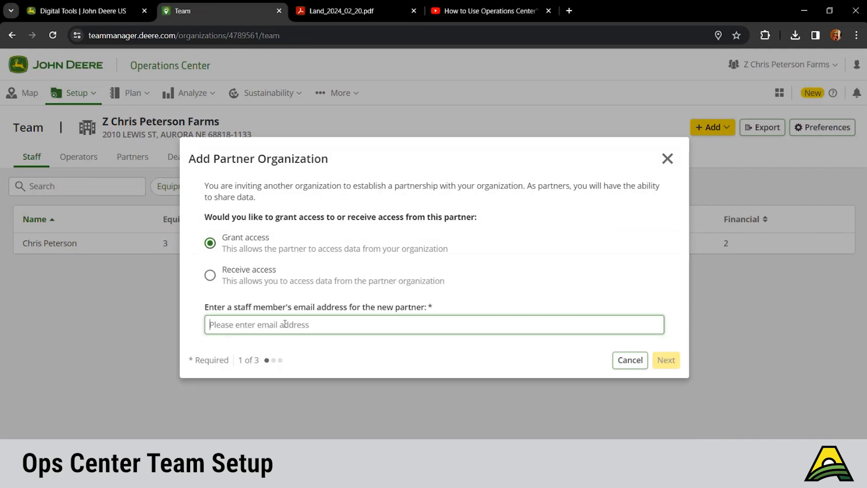
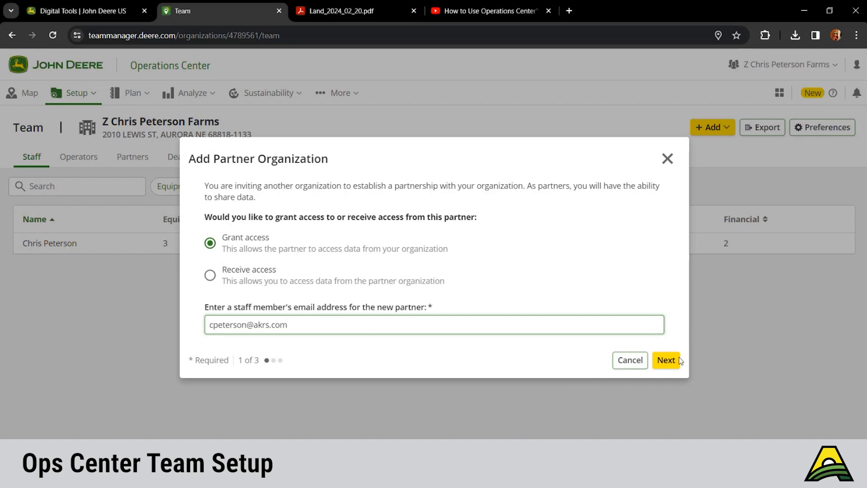
{"action": "left_click", "coordinate": [668, 362]}
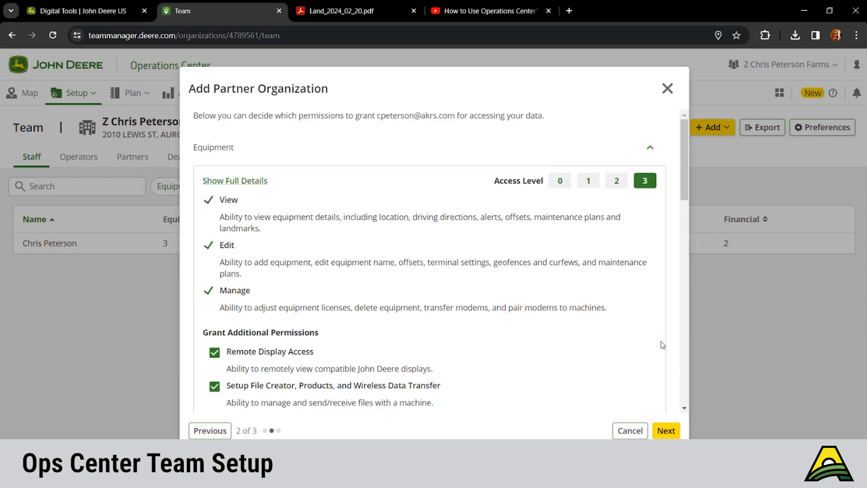
Set the partner's Equipment access to level 3 (View, Edit, Manage), with extra permissions left cleared.
{"action": "scroll", "coordinate": [581, 291], "scroll_direction": "down", "scroll_amount": 2}
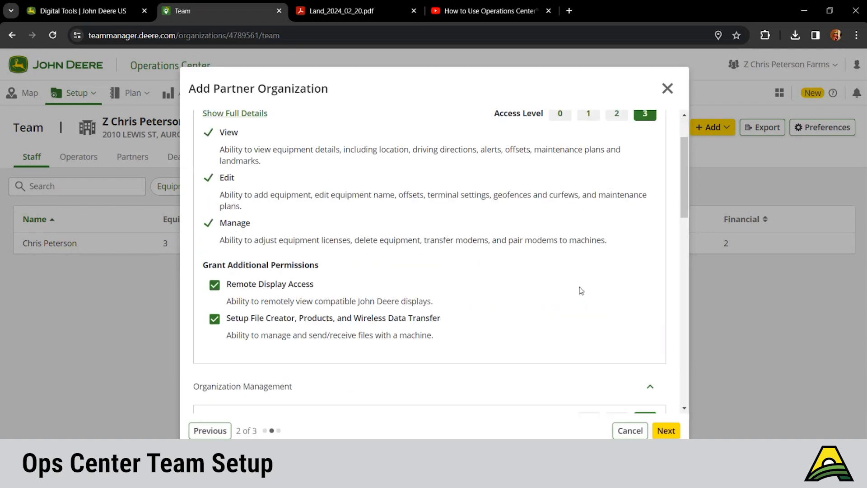
{"action": "scroll", "coordinate": [579, 289], "scroll_direction": "down", "scroll_amount": 9}
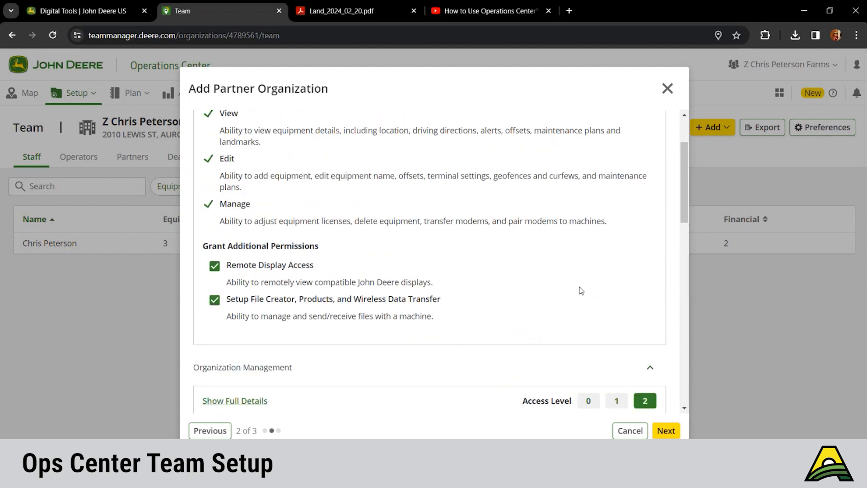
{"action": "scroll", "coordinate": [580, 290], "scroll_direction": "up", "scroll_amount": 2}
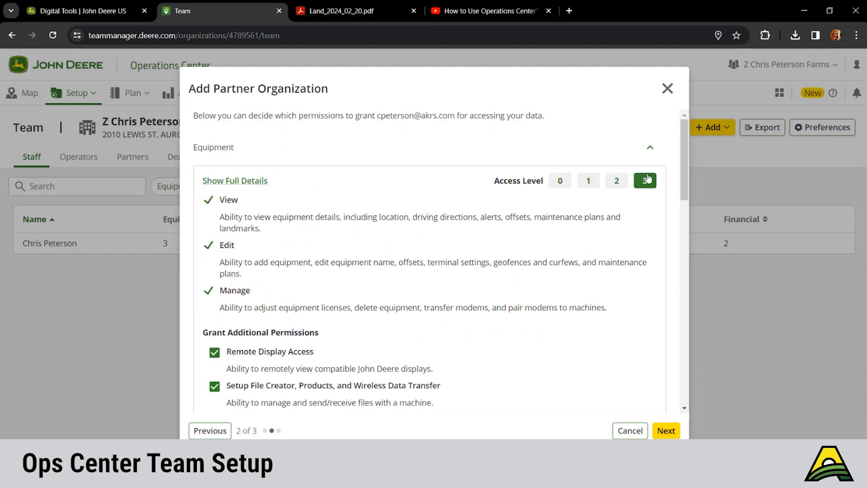
{"action": "left_click", "coordinate": [564, 186]}
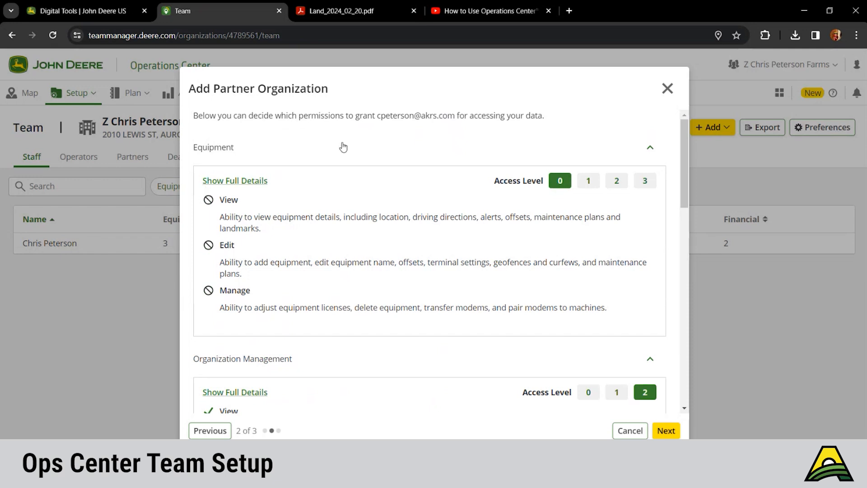
{"action": "left_click", "coordinate": [586, 182]}
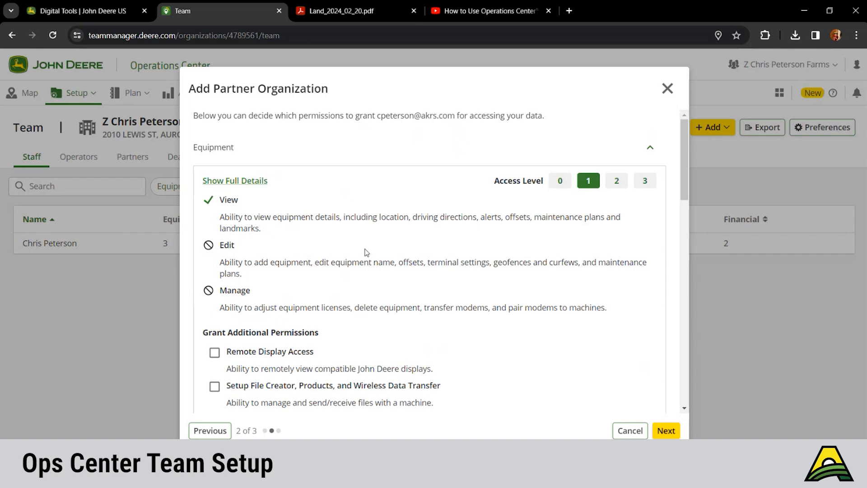
{"action": "left_click", "coordinate": [617, 180]}
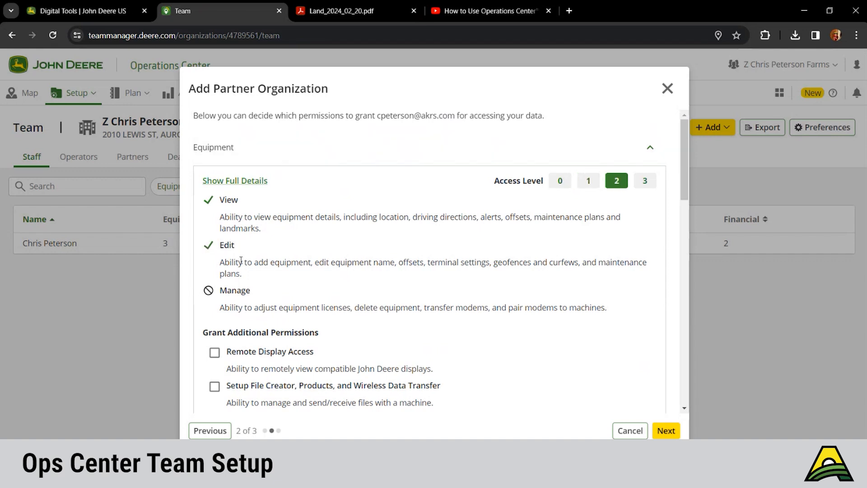
{"action": "left_click", "coordinate": [644, 182]}
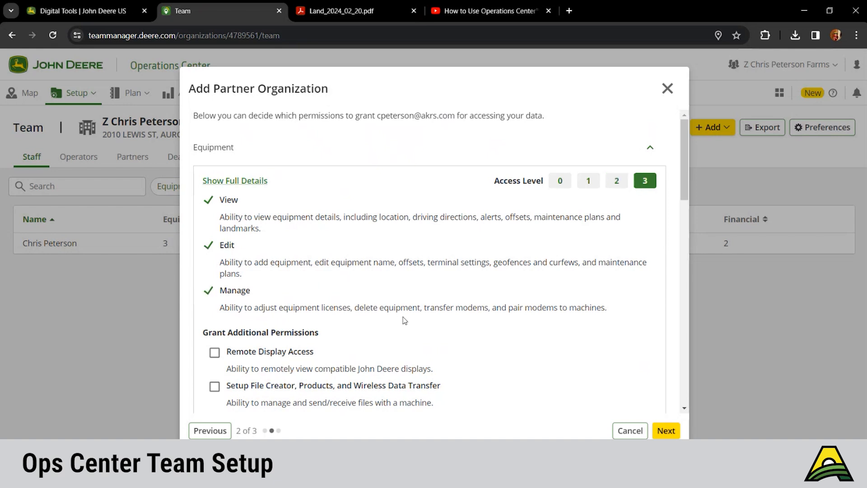
{"action": "scroll", "coordinate": [405, 322], "scroll_direction": "down", "scroll_amount": 4}
Set the partner's Work access to level 0, allowing no viewing or managing of work plans.
{"action": "scroll", "coordinate": [405, 321], "scroll_direction": "down", "scroll_amount": 3}
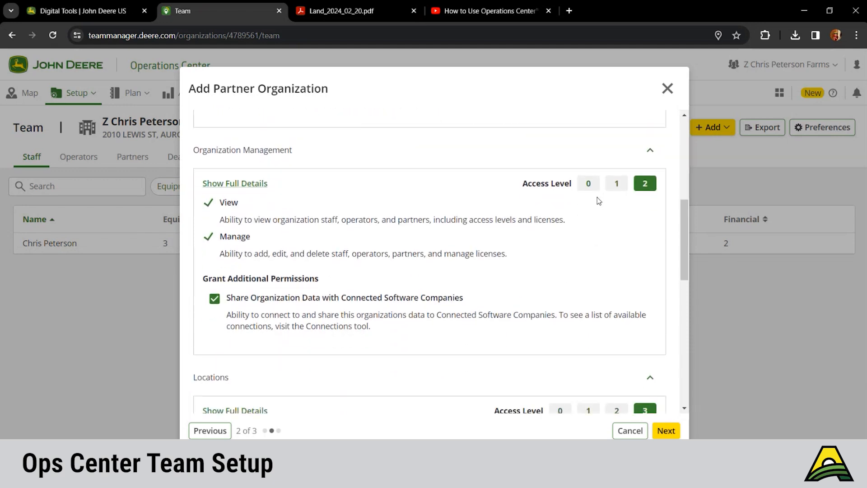
{"action": "scroll", "coordinate": [616, 264], "scroll_direction": "down", "scroll_amount": 4}
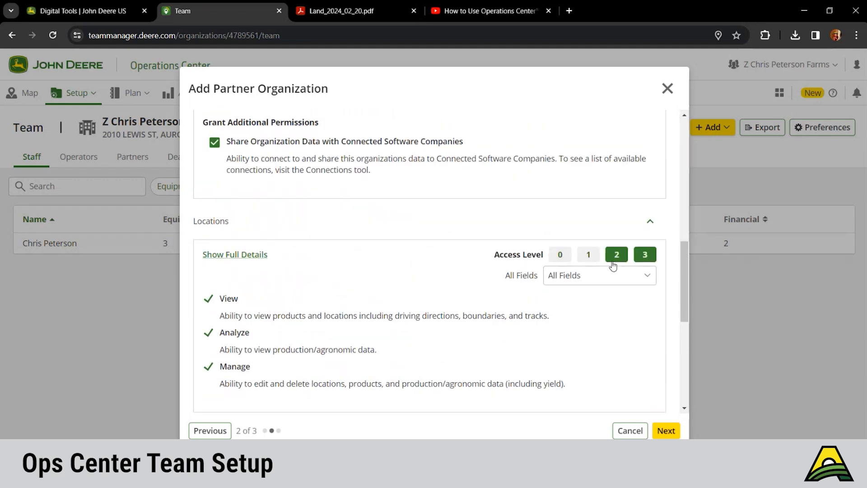
{"action": "scroll", "coordinate": [522, 332], "scroll_direction": "down", "scroll_amount": 1}
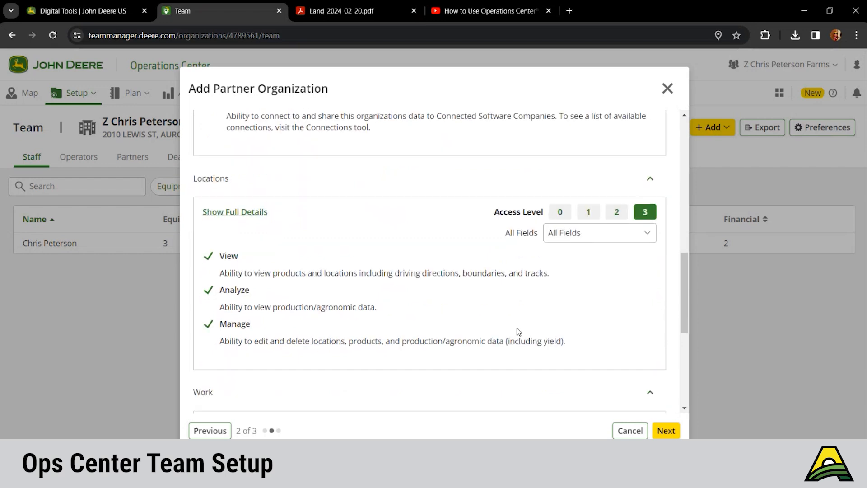
{"action": "scroll", "coordinate": [519, 332], "scroll_direction": "down", "scroll_amount": 5}
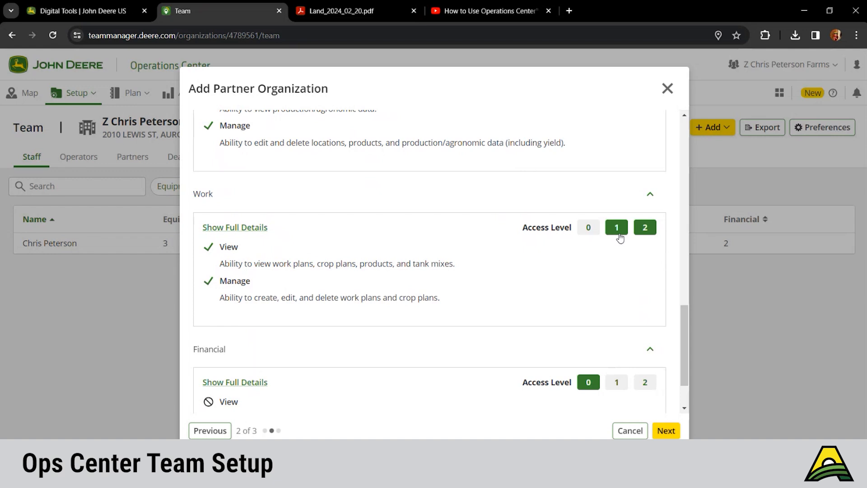
{"action": "left_click", "coordinate": [617, 230]}
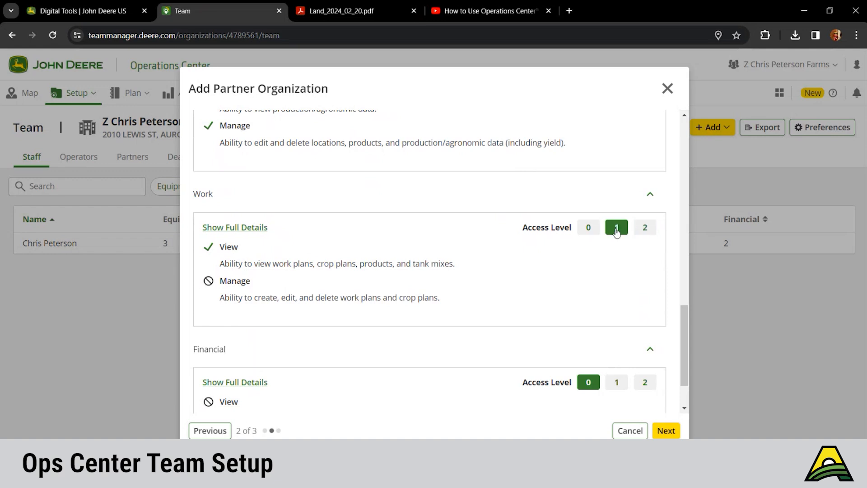
{"action": "left_click", "coordinate": [654, 230]}
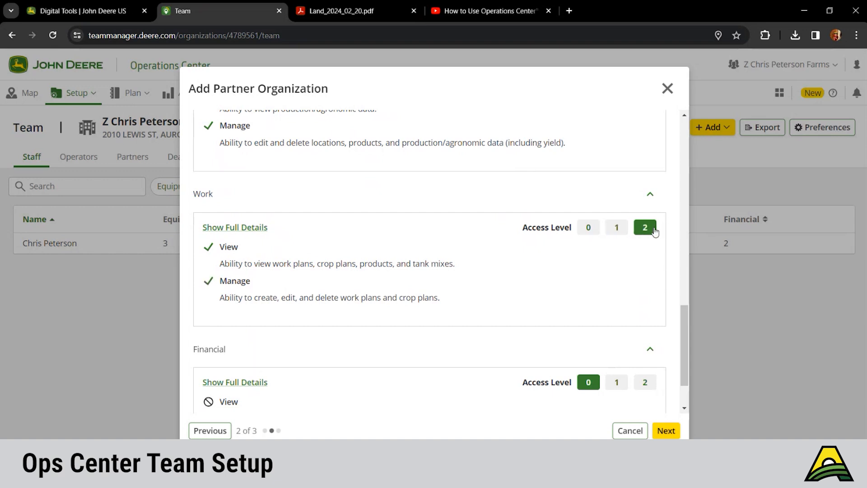
{"action": "left_click", "coordinate": [595, 230]}
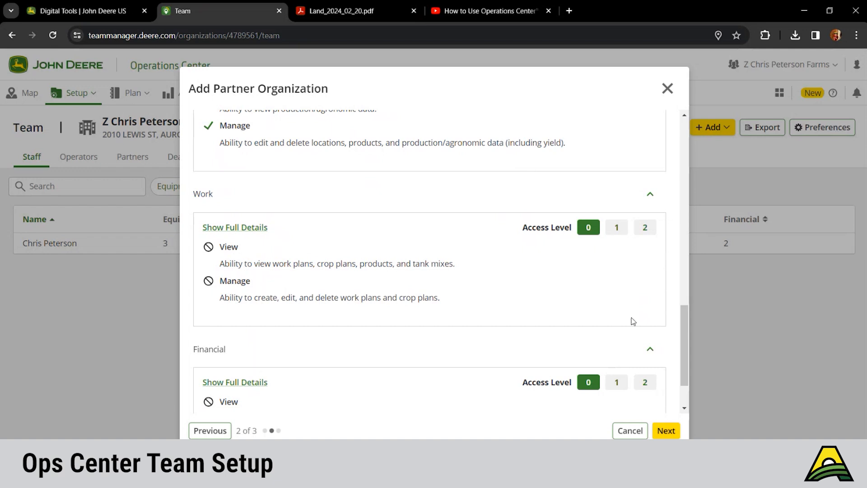
{"action": "scroll", "coordinate": [632, 322], "scroll_direction": "down", "scroll_amount": 2}
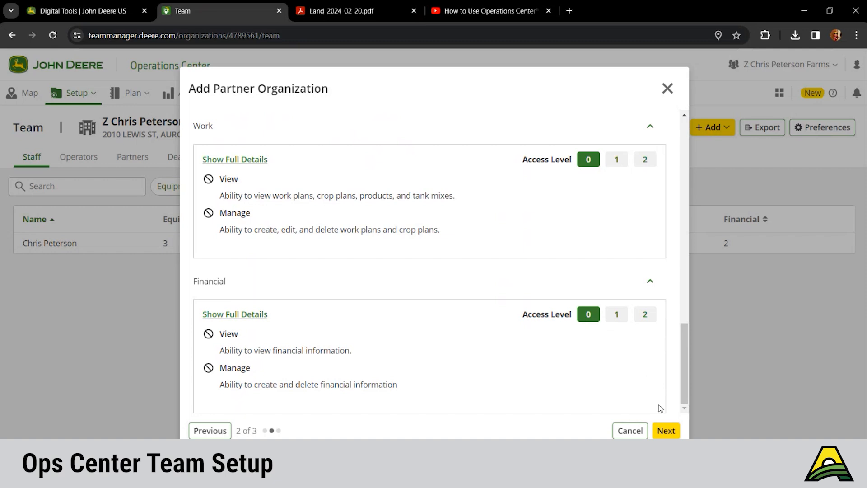
Preview the final step, return to permissions, and expand the Locations All Fields list.
{"action": "left_click", "coordinate": [665, 430]}
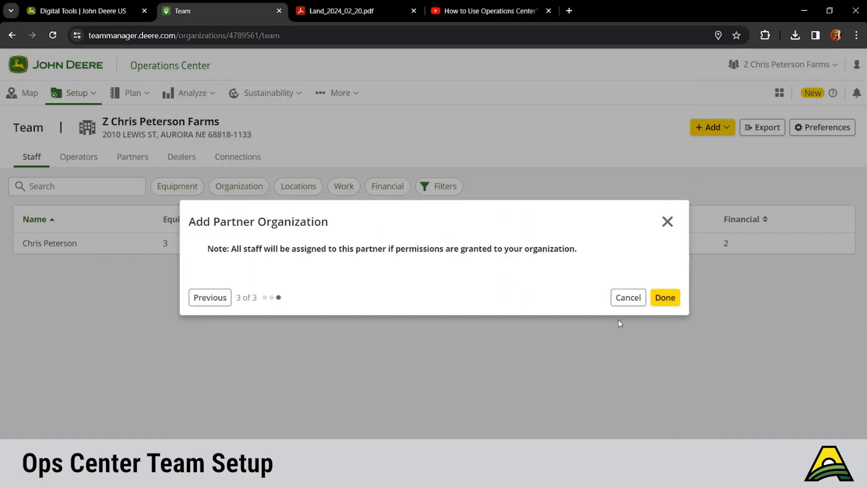
{"action": "left_click", "coordinate": [211, 298]}
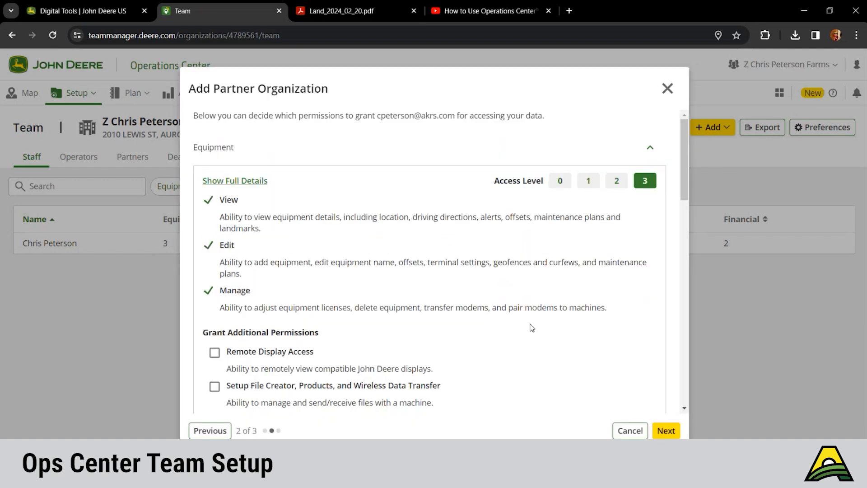
{"action": "scroll", "coordinate": [532, 327], "scroll_direction": "down", "scroll_amount": 1}
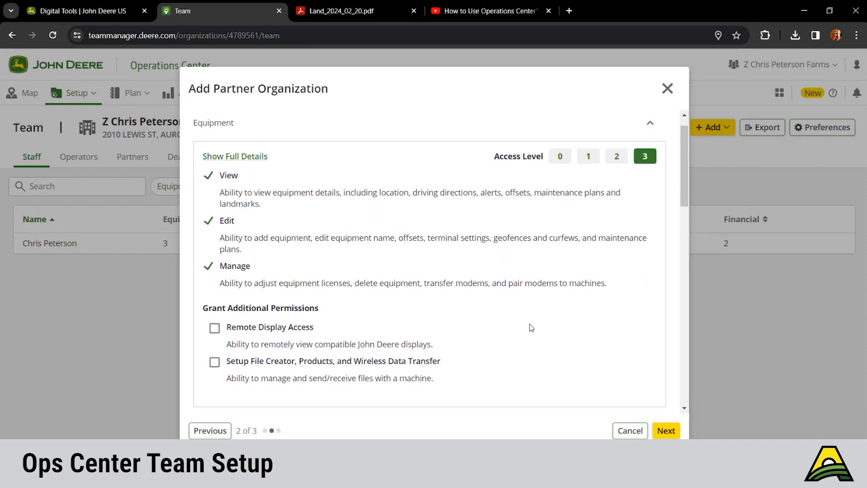
{"action": "scroll", "coordinate": [532, 327], "scroll_direction": "down", "scroll_amount": 5}
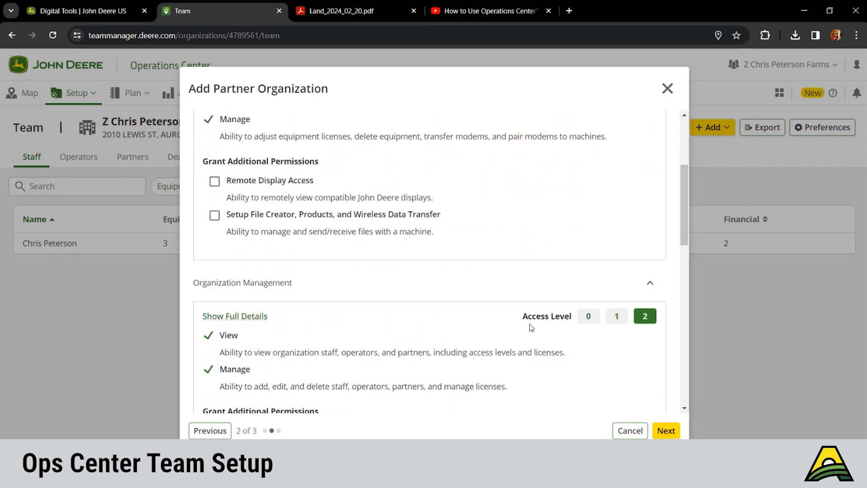
{"action": "scroll", "coordinate": [532, 327], "scroll_direction": "down", "scroll_amount": 9}
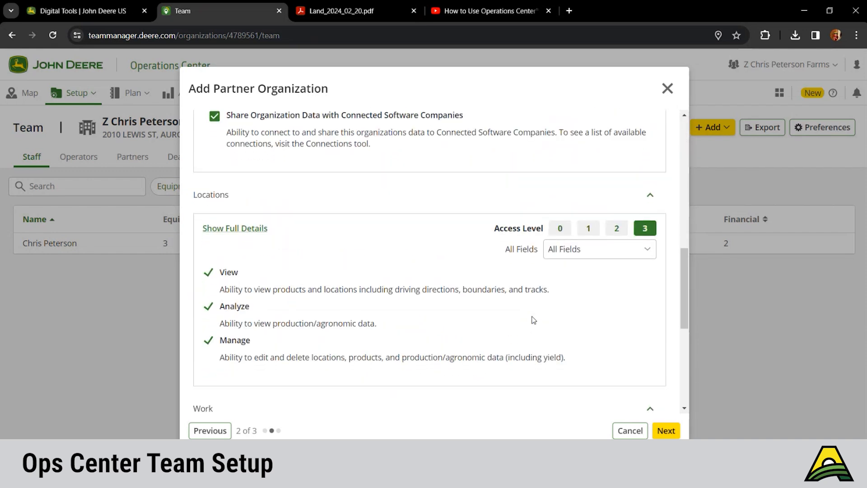
{"action": "left_click", "coordinate": [586, 257]}
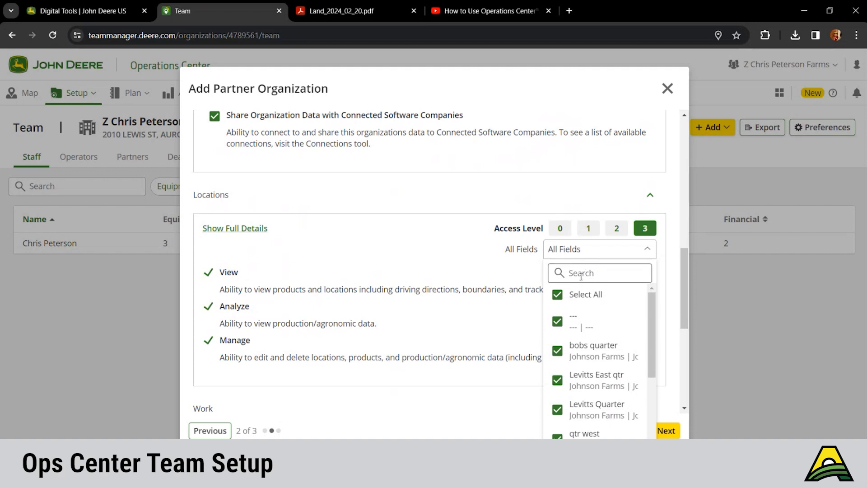
Restrict the partner's Locations access to only the bobs quarter field.
{"action": "left_click", "coordinate": [558, 296]}
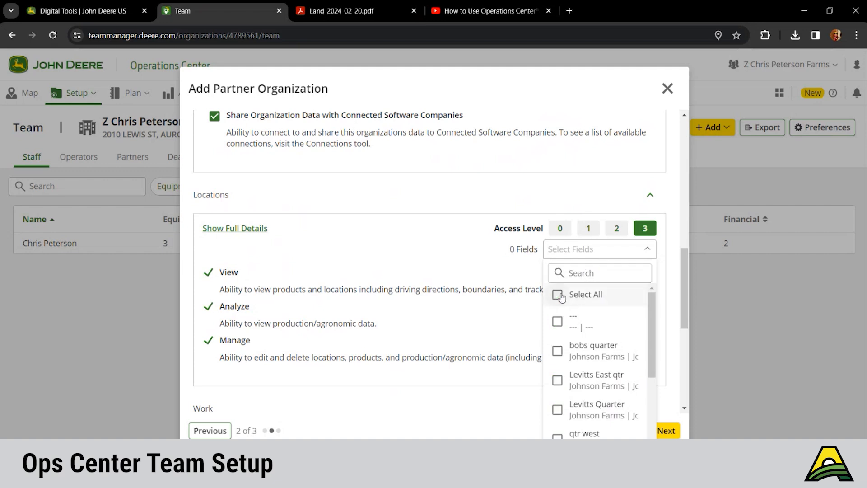
{"action": "left_click", "coordinate": [567, 351]}
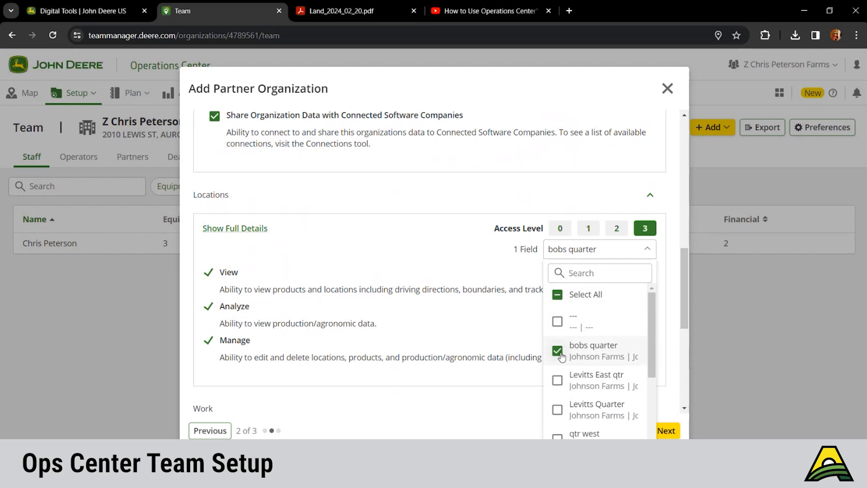
{"action": "left_click", "coordinate": [527, 401]}
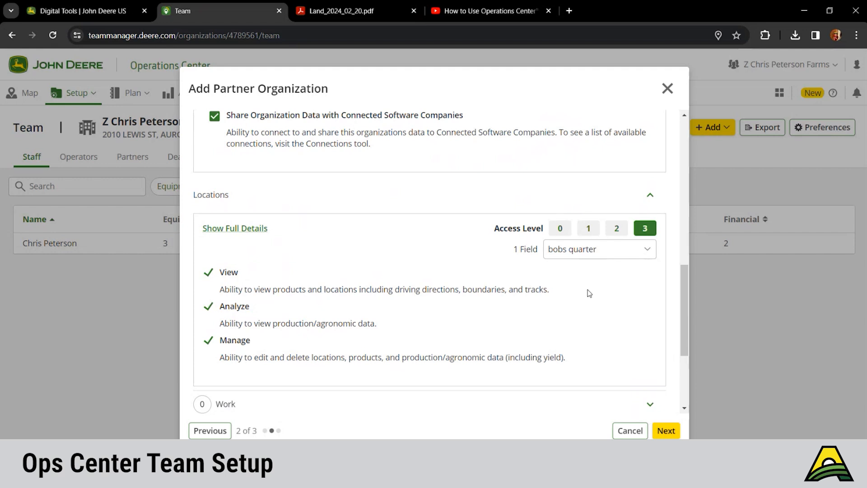
Set Locations access to level 2 (View and Analyze, no Manage) and advance to step 3.
{"action": "left_click", "coordinate": [606, 231]}
{"action": "left_click", "coordinate": [590, 231]}
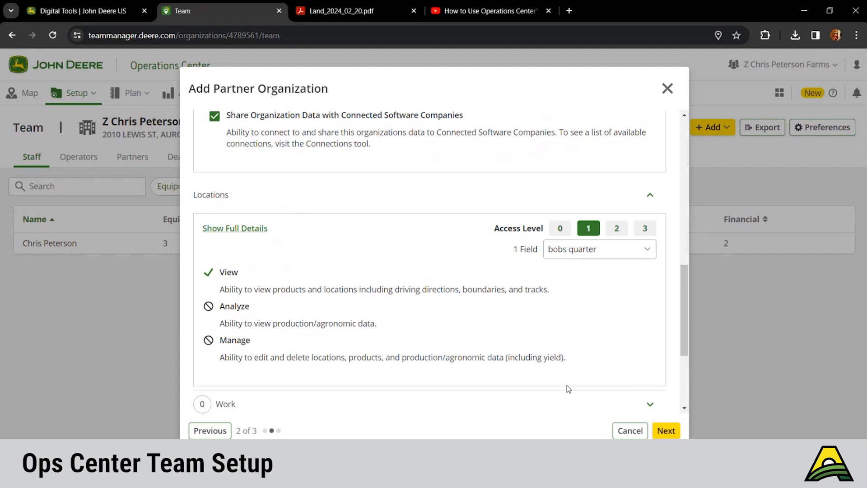
{"action": "left_click", "coordinate": [616, 233]}
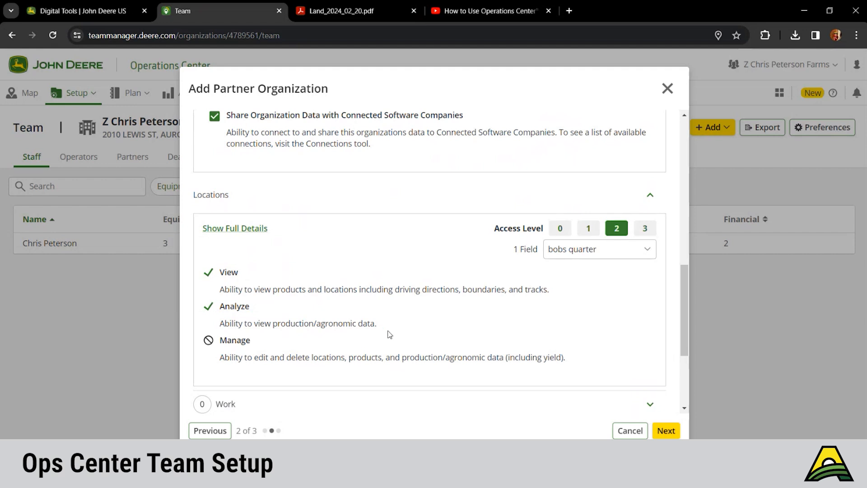
{"action": "left_click", "coordinate": [664, 431]}
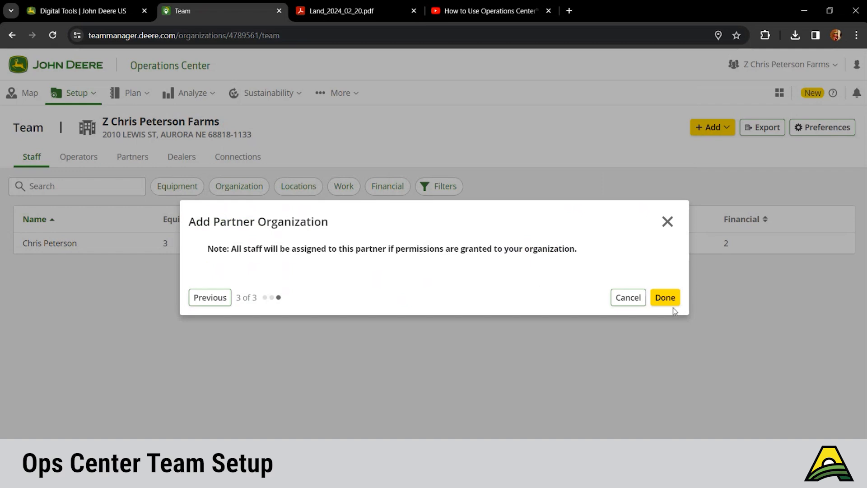
Cancel the Add Partner Organization wizard without sending the invitation.
{"action": "left_click", "coordinate": [627, 298]}
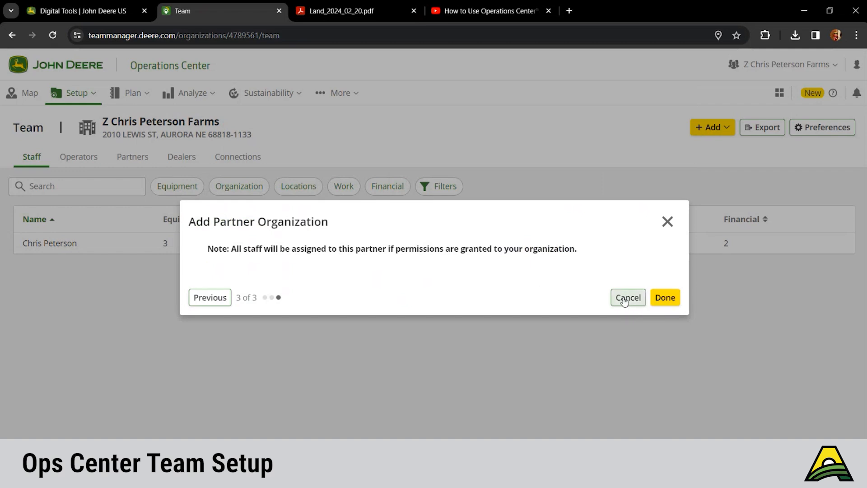